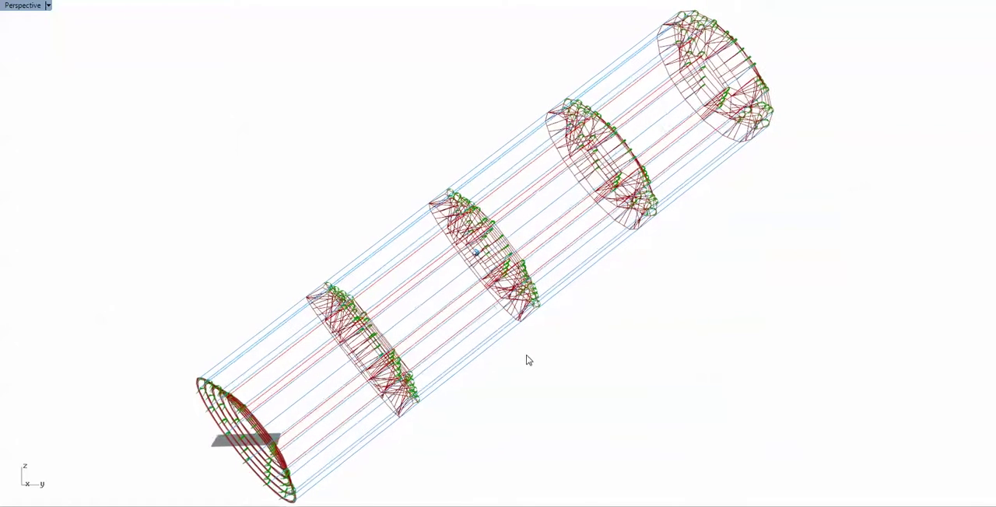
scroll(569, 358, "up", 2)
scroll(569, 358, "up", 2)
scroll(569, 358, "up", 2)
scroll(569, 358, "up", 2)
scroll(569, 358, "up", 2)
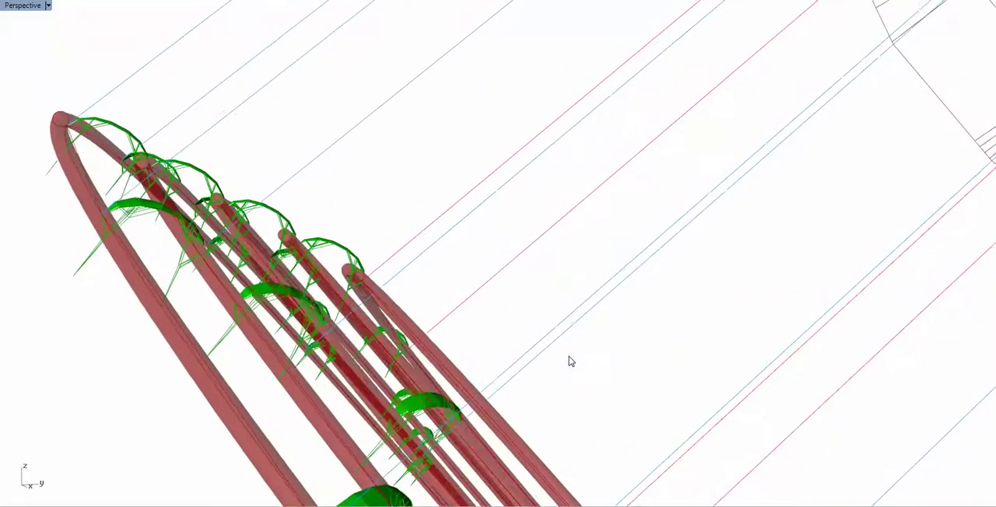
scroll(568, 358, "up", 1)
scroll(569, 358, "up", 2)
scroll(569, 358, "up", 2)
scroll(569, 361, "down", 2)
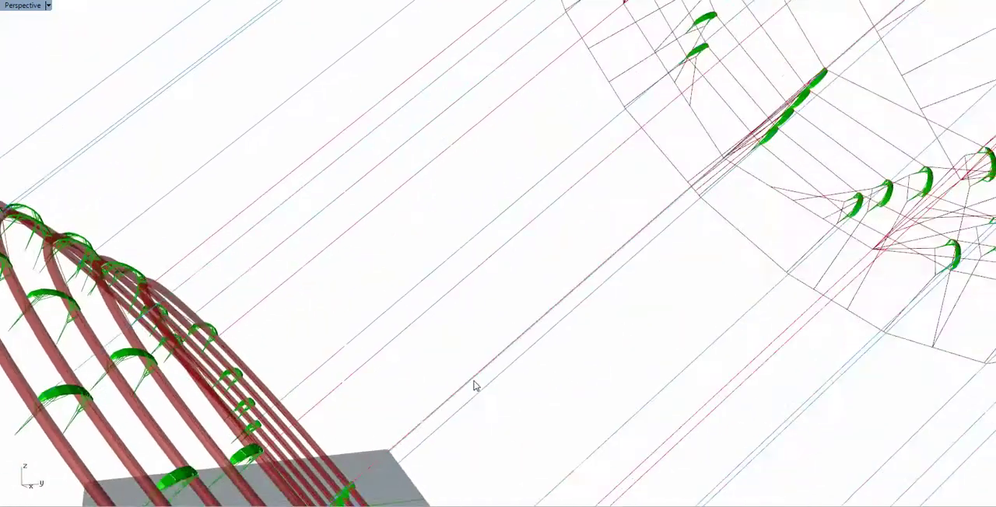
scroll(474, 385, "down", 2)
scroll(473, 384, "down", 2)
scroll(240, 401, "down", 2)
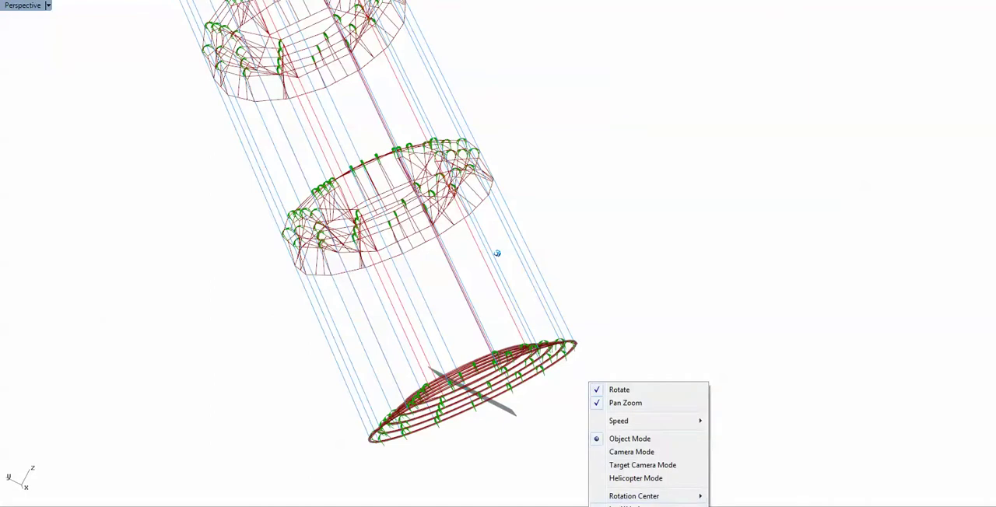
Dismiss the Perspective viewport's navigation options menu without choosing any option
key("Escape")
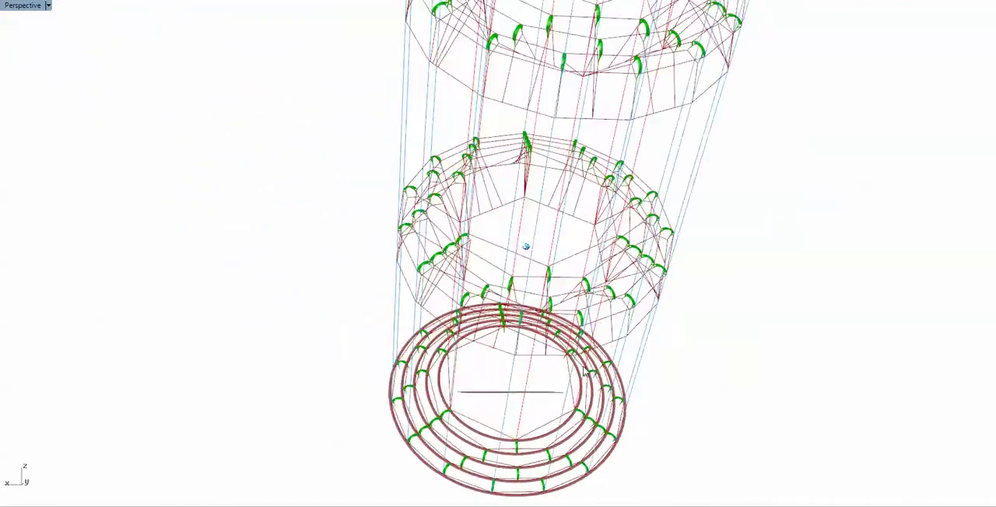